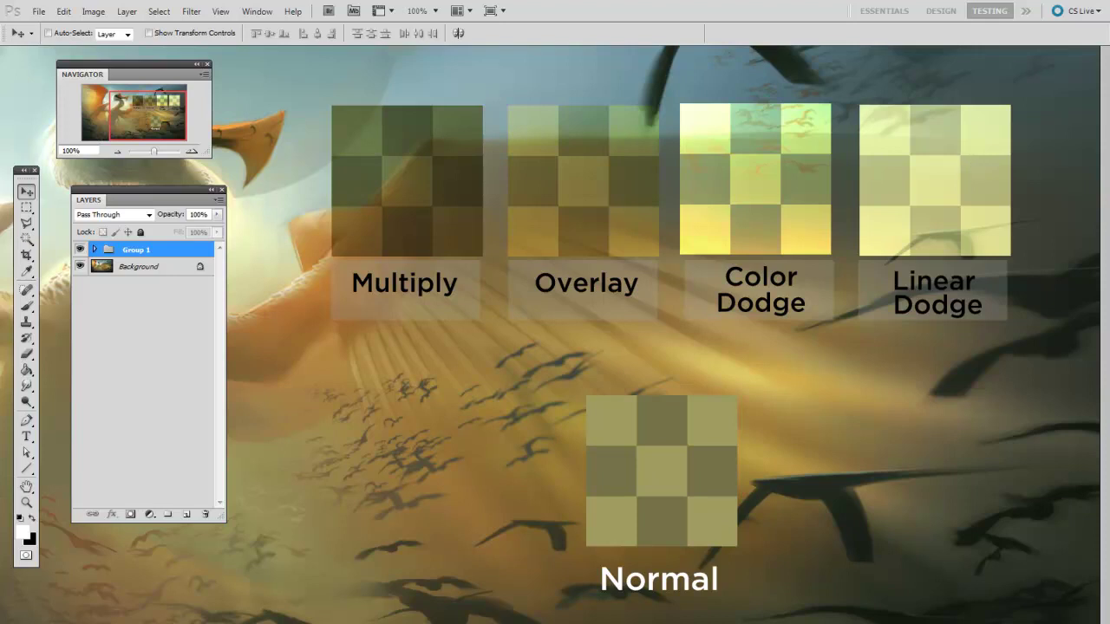
Add a new layer above the swatch group and choose the 35 px hard round brush for painting.
{"action": "key", "text": "ctrl+shift+alt+n"}
{"action": "key", "text": "b"}
{"action": "right_click", "coordinate": [521, 531]}
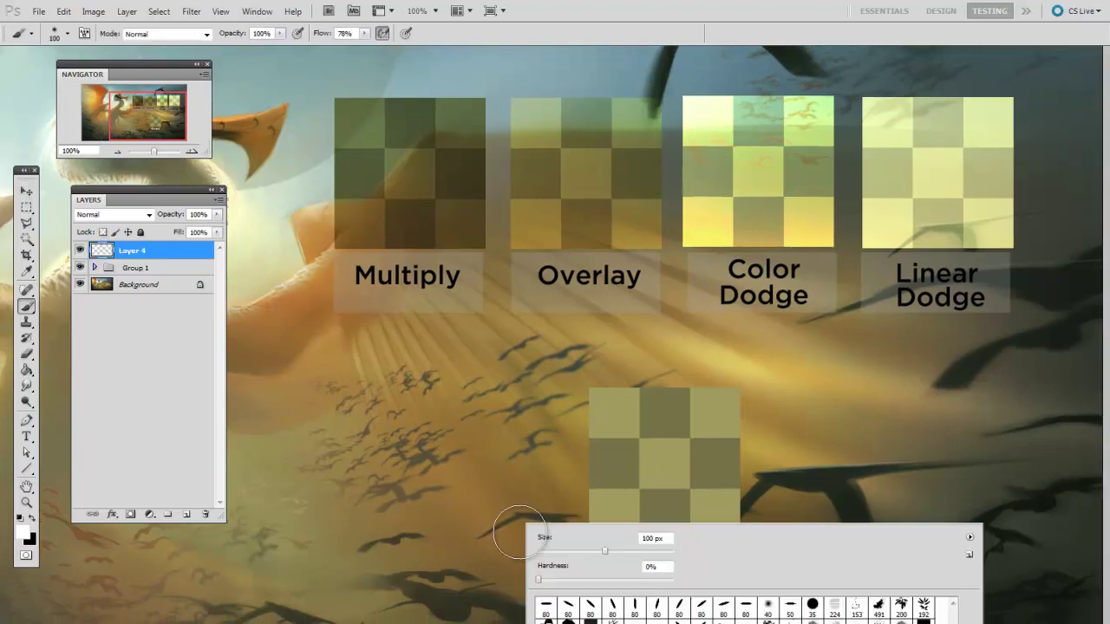
{"action": "left_click", "coordinate": [811, 605]}
{"action": "key", "text": "Return"}
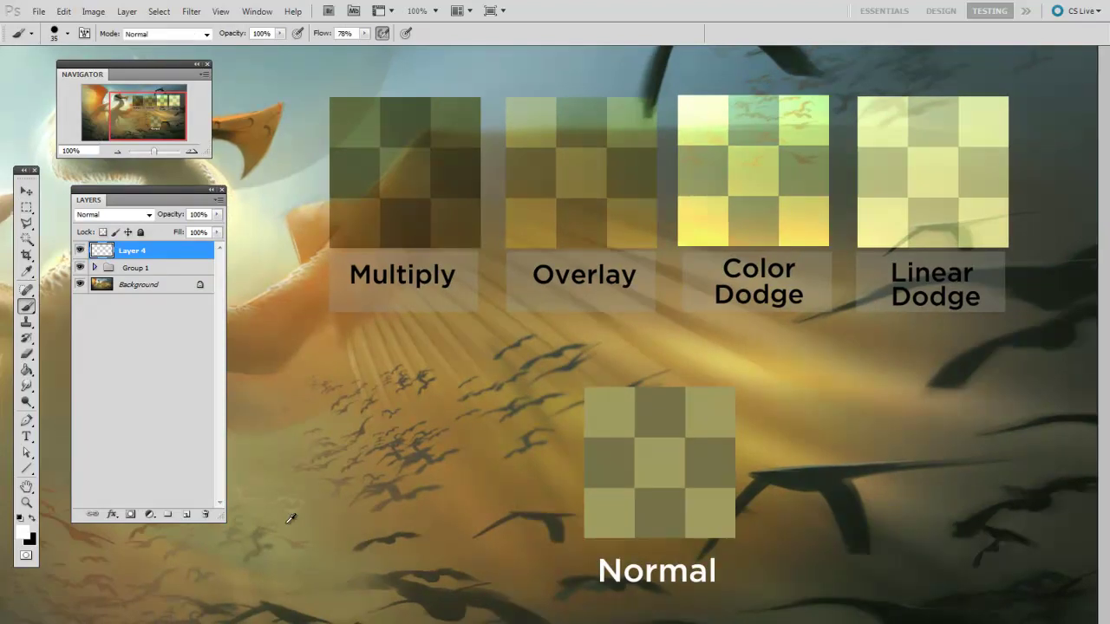
Set the foreground colour to a muted, mid-dark grey-green.
{"action": "left_click", "coordinate": [24, 532]}
{"action": "left_click_drag", "start_coordinate": [693, 330], "coordinate": [636, 299]}
{"action": "left_click_drag", "start_coordinate": [810, 305], "coordinate": [796, 328]}
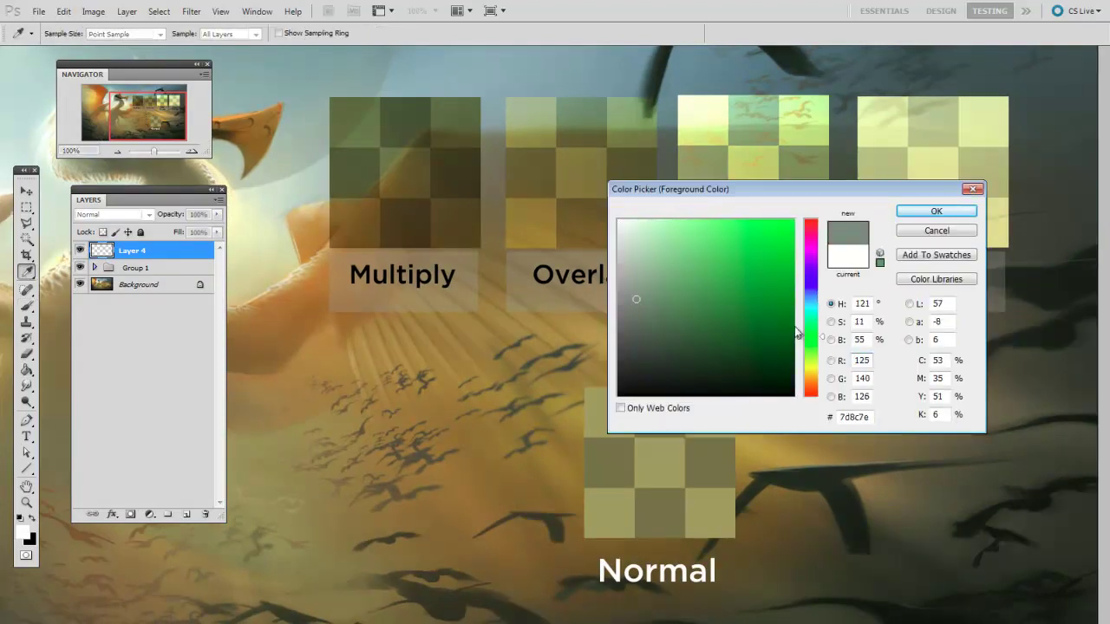
{"action": "left_click", "coordinate": [635, 302]}
{"action": "left_click", "coordinate": [935, 212]}
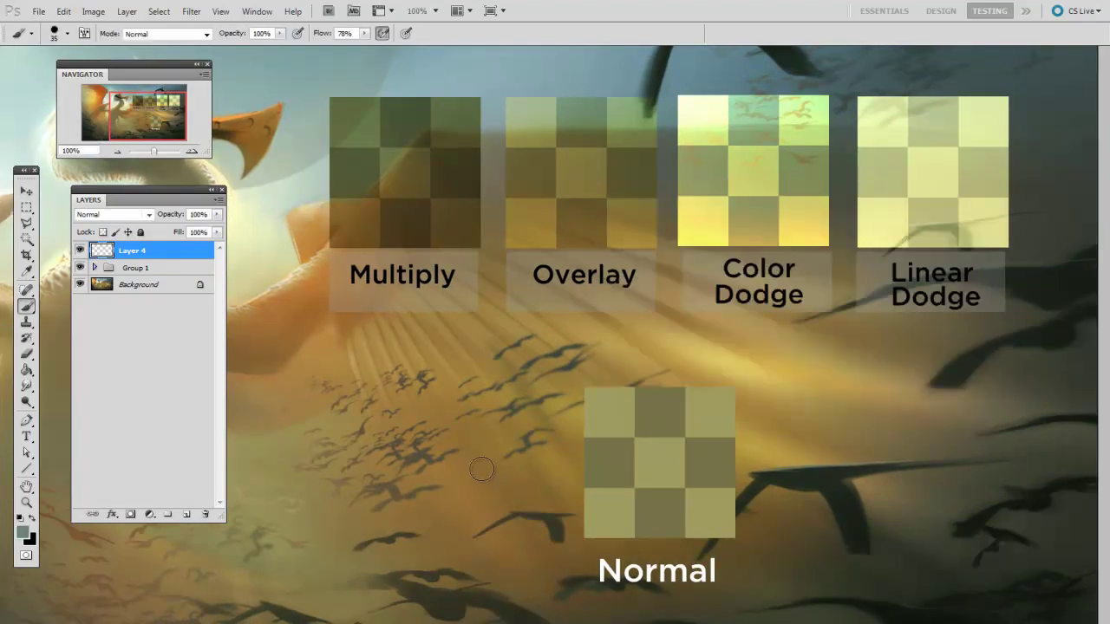
Set the new top layer's blending mode to Linear Dodge (Add).
{"action": "left_click", "coordinate": [130, 215]}
{"action": "key", "text": "Escape"}
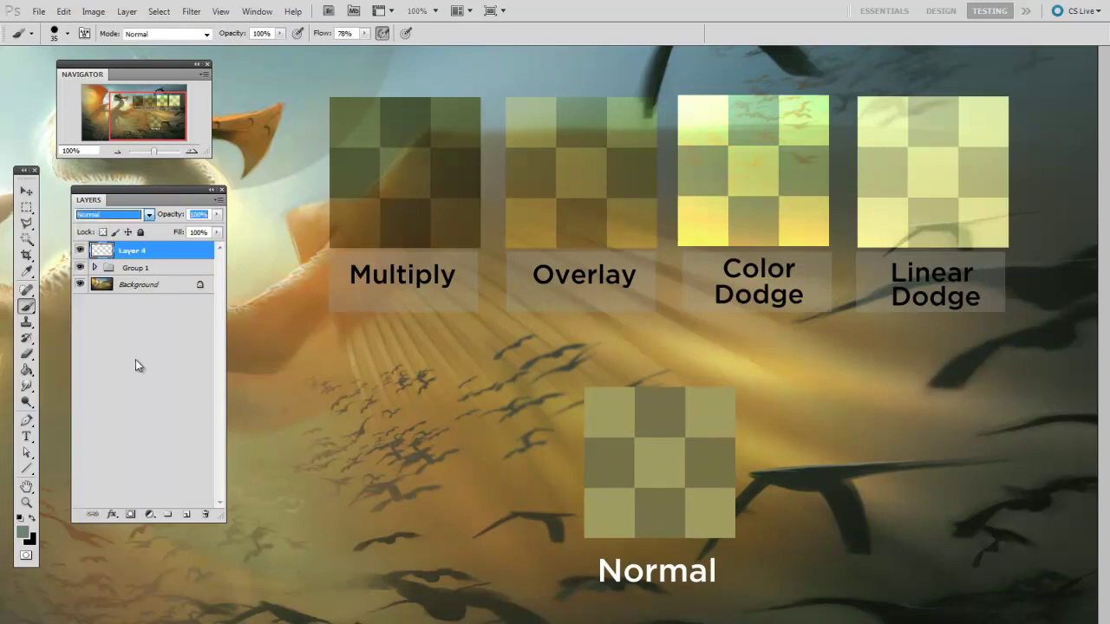
{"action": "left_click", "coordinate": [135, 360]}
{"action": "left_click", "coordinate": [129, 252]}
{"action": "left_click", "coordinate": [121, 216]}
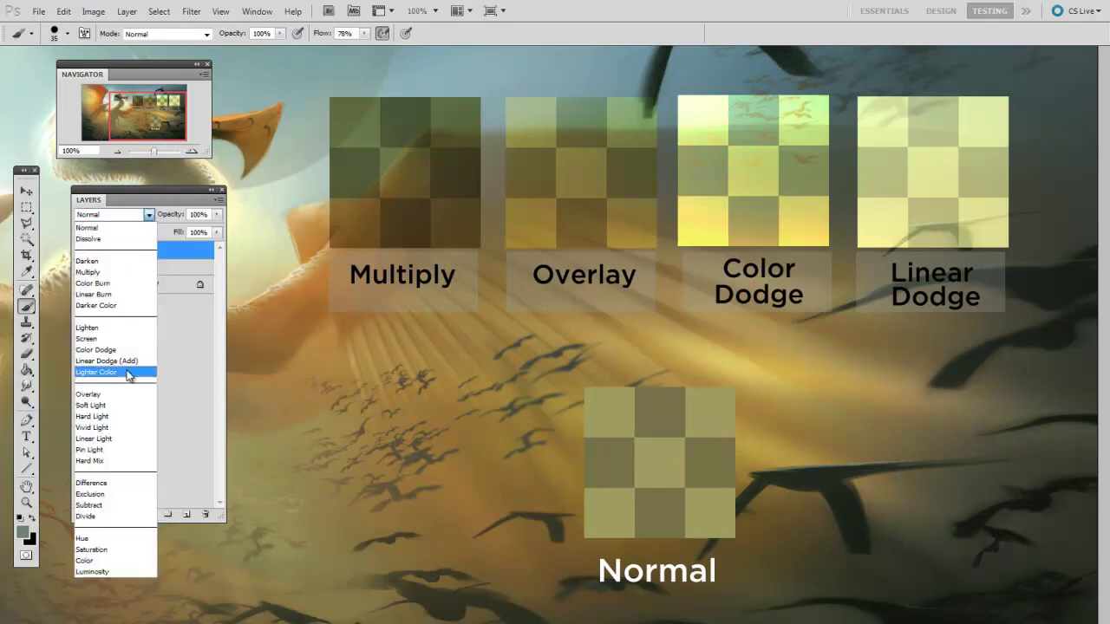
{"action": "left_click", "coordinate": [126, 361]}
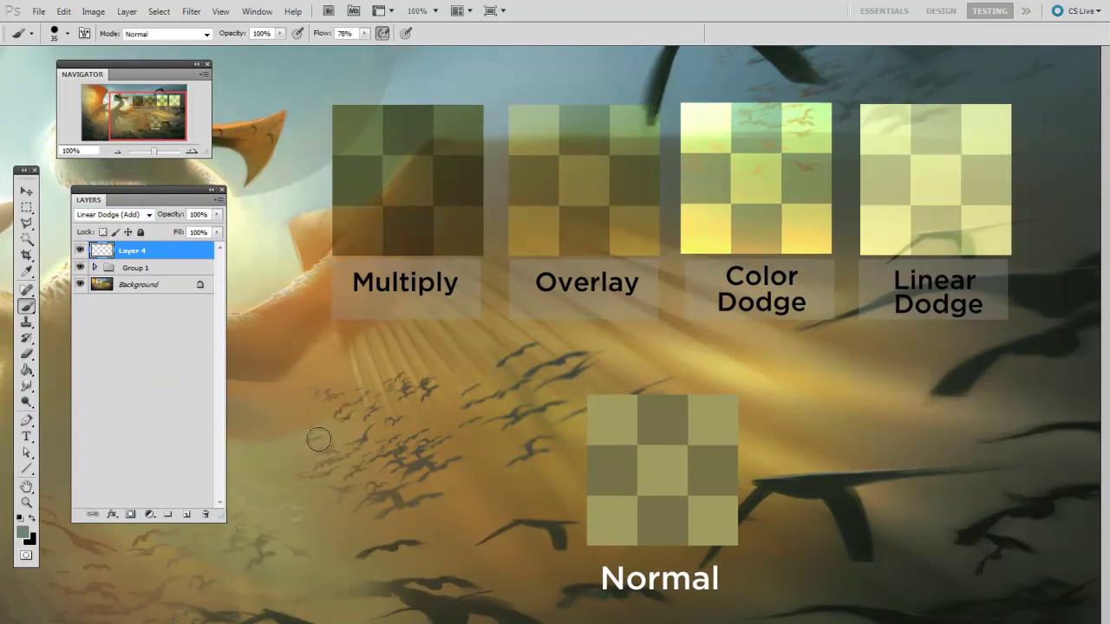
Paint several test strokes over the bright and dark areas around the Normal swatch with a brush of about 45 px.
{"action": "key", "text": "]"}
{"action": "mouse_move", "coordinate": [353, 364]}
{"action": "left_mouse_down"}
{"action": "mouse_move", "coordinate": [449, 507]}
{"action": "mouse_move", "coordinate": [485, 586]}
{"action": "left_mouse_up"}
{"action": "mouse_move", "coordinate": [756, 340]}
{"action": "left_mouse_down"}
{"action": "mouse_move", "coordinate": [846, 464]}
{"action": "mouse_move", "coordinate": [900, 485]}
{"action": "mouse_move", "coordinate": [982, 386]}
{"action": "left_mouse_up"}
{"action": "key", "text": "]"}
{"action": "left_click_drag", "start_coordinate": [856, 527], "coordinate": [846, 540]}
{"action": "left_click_drag", "start_coordinate": [973, 494], "coordinate": [959, 518]}
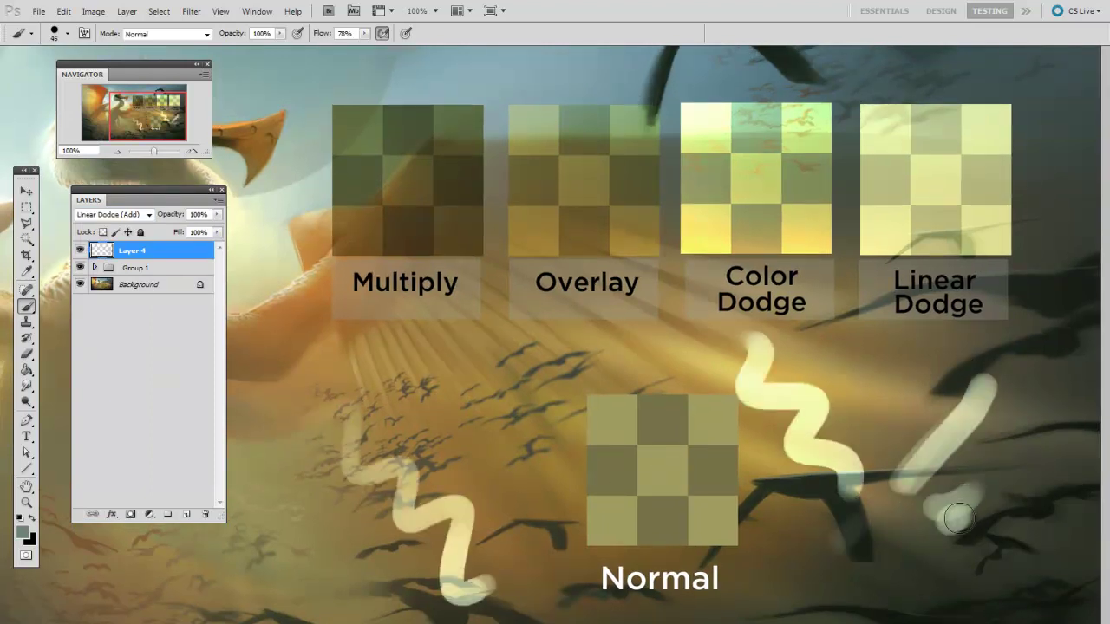
Switch the test-stroke layer's blending mode to Color Dodge.
{"action": "left_click", "coordinate": [135, 215]}
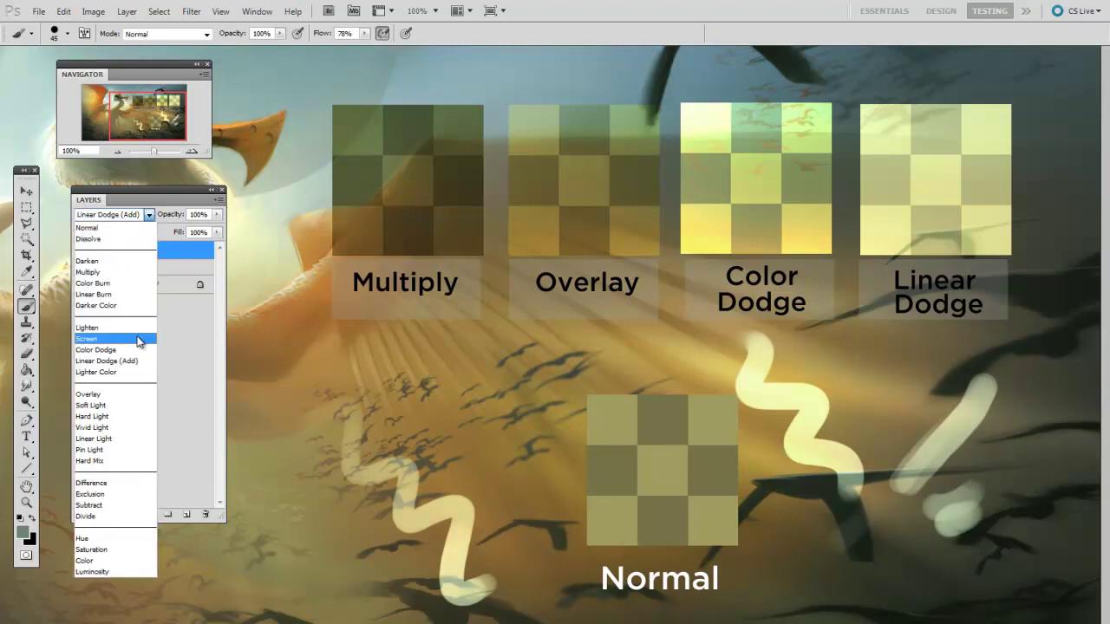
{"action": "left_click", "coordinate": [137, 350]}
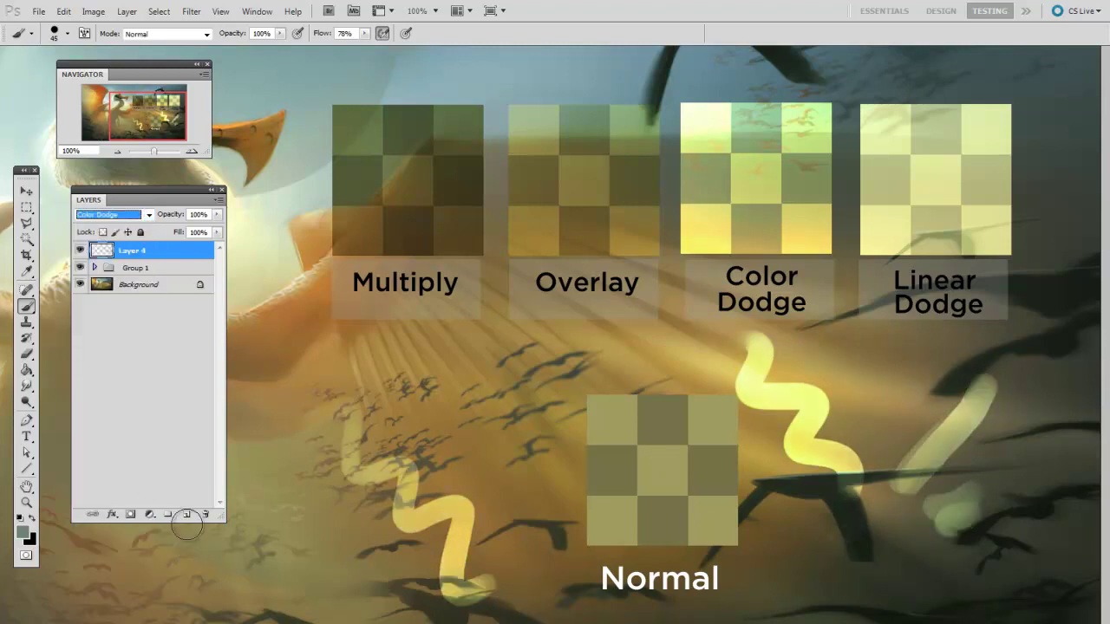
{"action": "left_click_drag", "start_coordinate": [872, 506], "coordinate": [878, 509]}
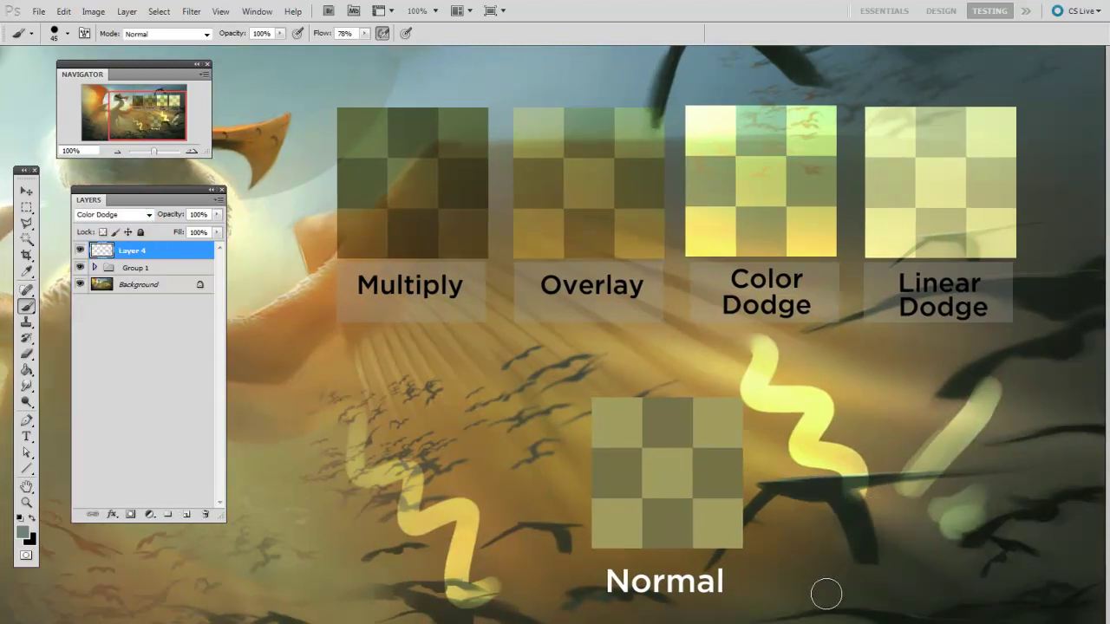
Erase the test strokes on both sides of the Normal swatch with a 250 px eraser.
{"action": "key", "text": "e"}
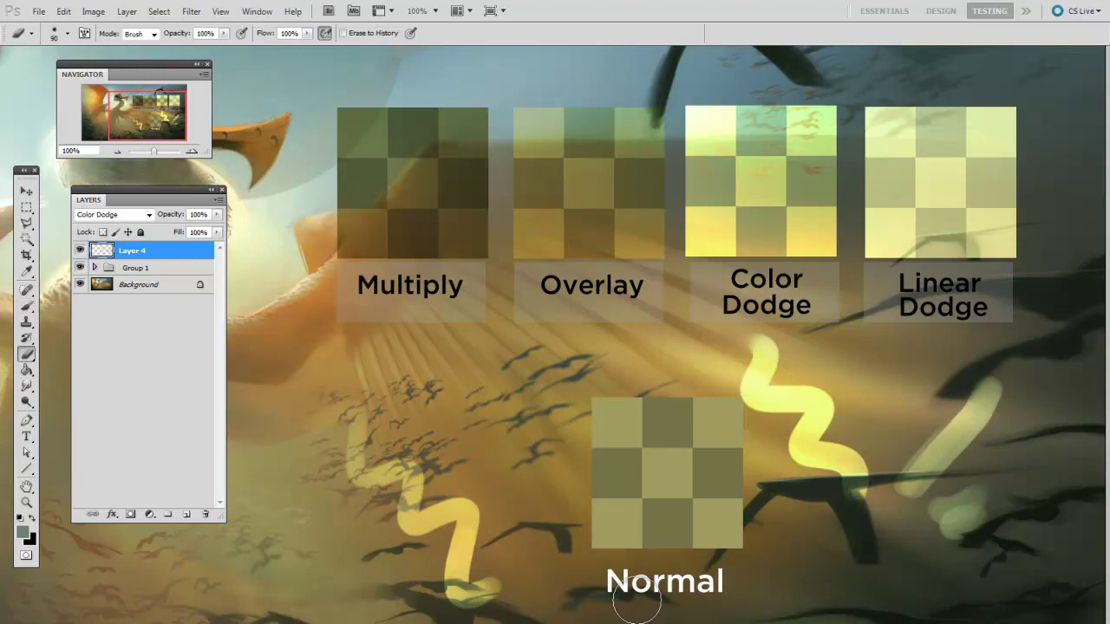
{"action": "key", "text": "bracketright"}
{"action": "key", "text": "bracketright"}
{"action": "key", "text": "bracketright"}
{"action": "key", "text": "bracketright"}
{"action": "key", "text": "bracketright"}
{"action": "key", "text": "bracketright"}
{"action": "left_click_drag", "start_coordinate": [459, 539], "coordinate": [365, 497]}
{"action": "mouse_move", "coordinate": [800, 473]}
{"action": "left_mouse_down"}
{"action": "mouse_move", "coordinate": [934, 517]}
{"action": "mouse_move", "coordinate": [790, 356]}
{"action": "left_mouse_up"}
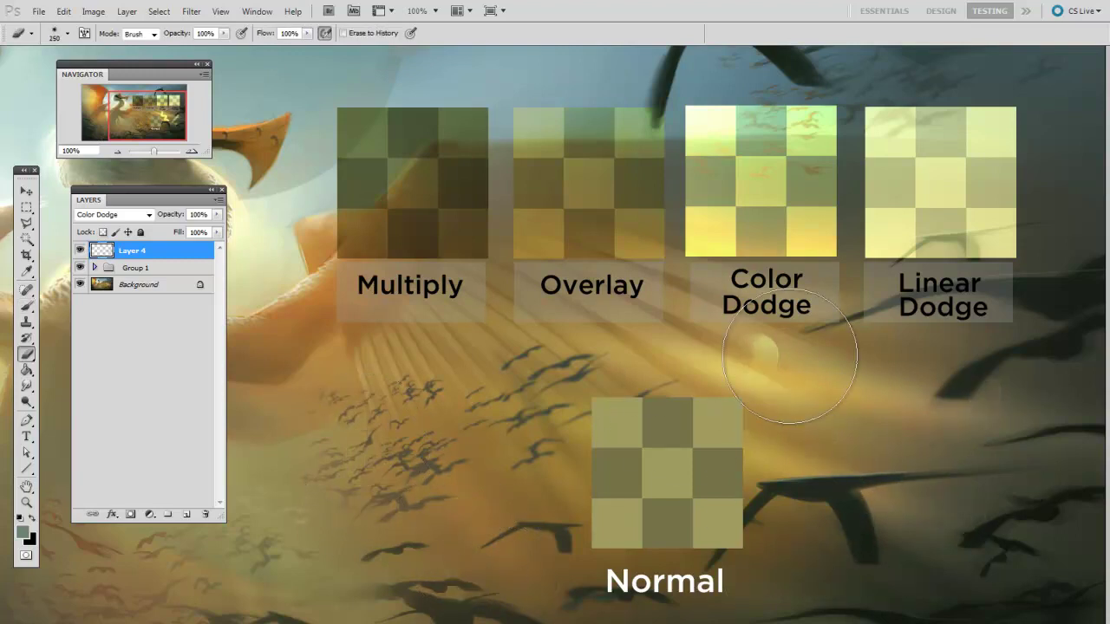
{"action": "left_click", "coordinate": [790, 358]}
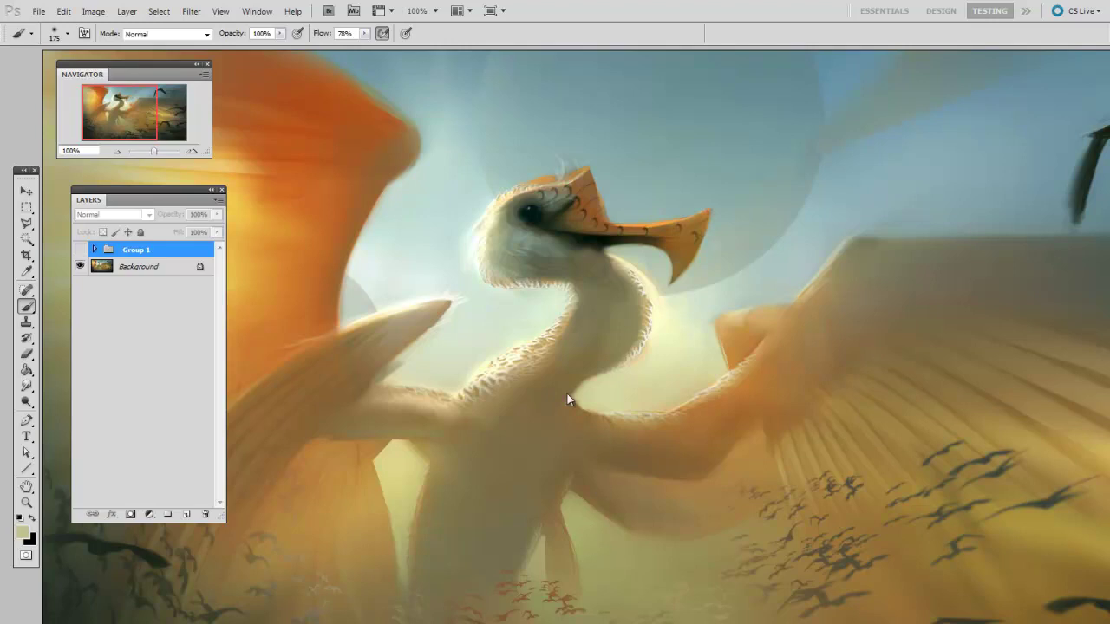
Add a new layer above the hidden group and set its blending mode to Linear Dodge (Add).
{"action": "key", "text": "ctrl+shift+alt+n"}
{"action": "left_click", "coordinate": [114, 215]}
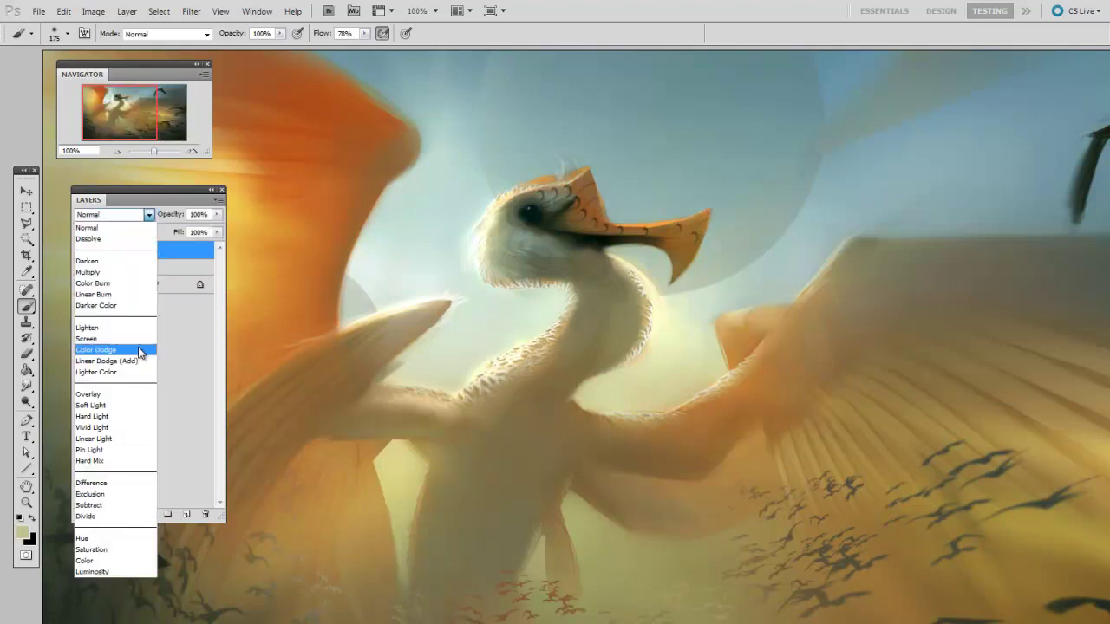
{"action": "left_click", "coordinate": [138, 361]}
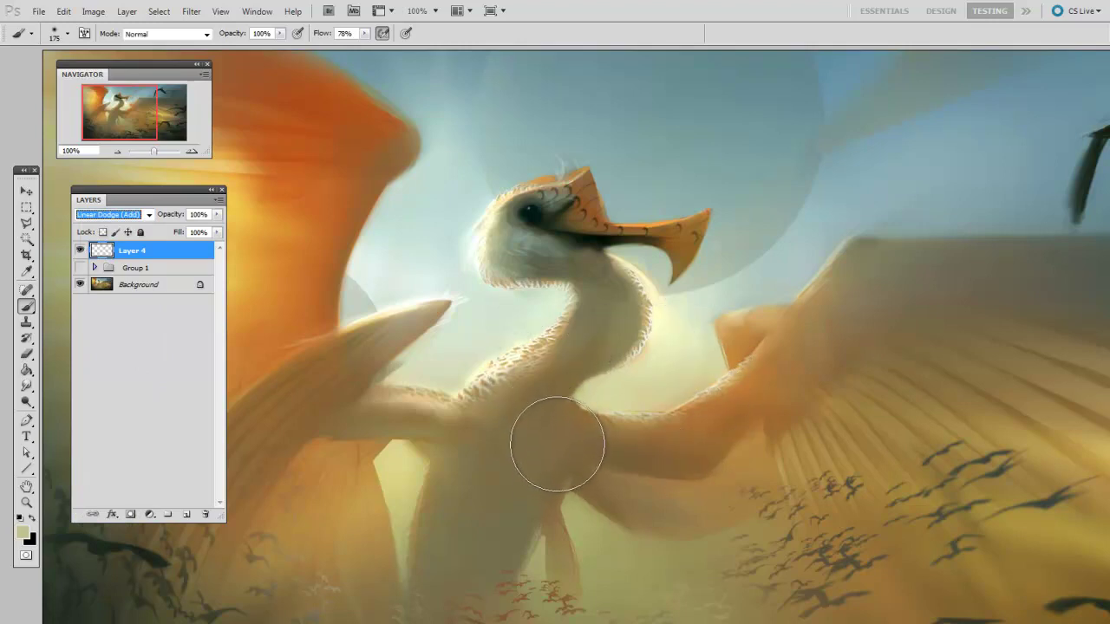
{"action": "mouse_move", "coordinate": [556, 444]}
{"action": "left_mouse_down"}
{"action": "mouse_move", "coordinate": [568, 382]}
{"action": "mouse_move", "coordinate": [561, 421]}
{"action": "mouse_move", "coordinate": [557, 379]}
{"action": "left_mouse_up"}
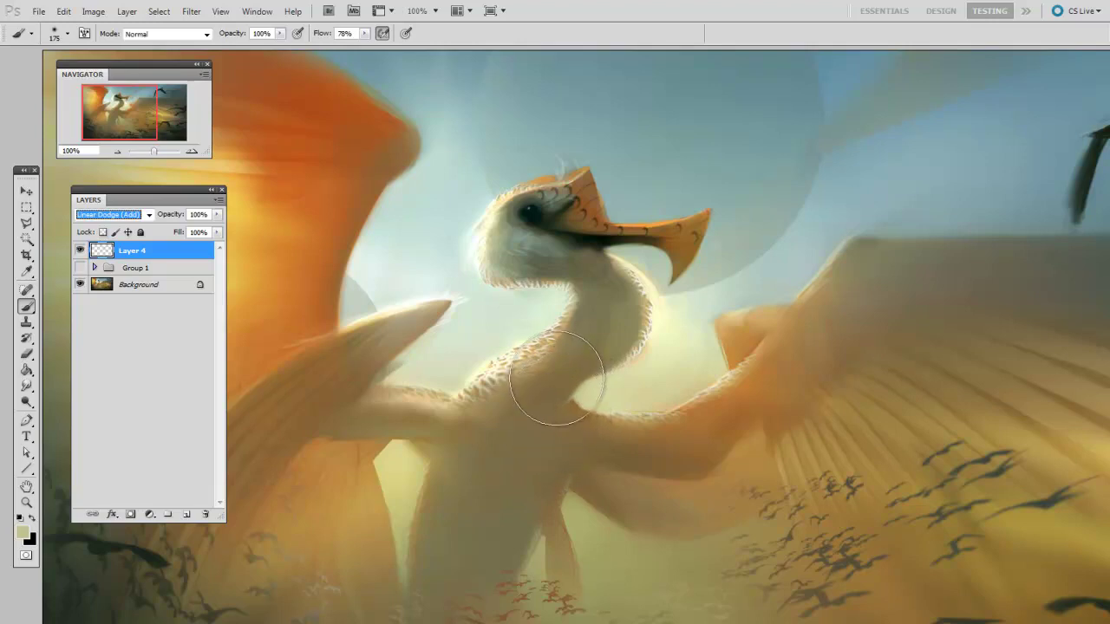
Set the foreground colour to dark brown 43331f.
{"action": "key", "text": "Return"}
{"action": "key", "text": "n"}
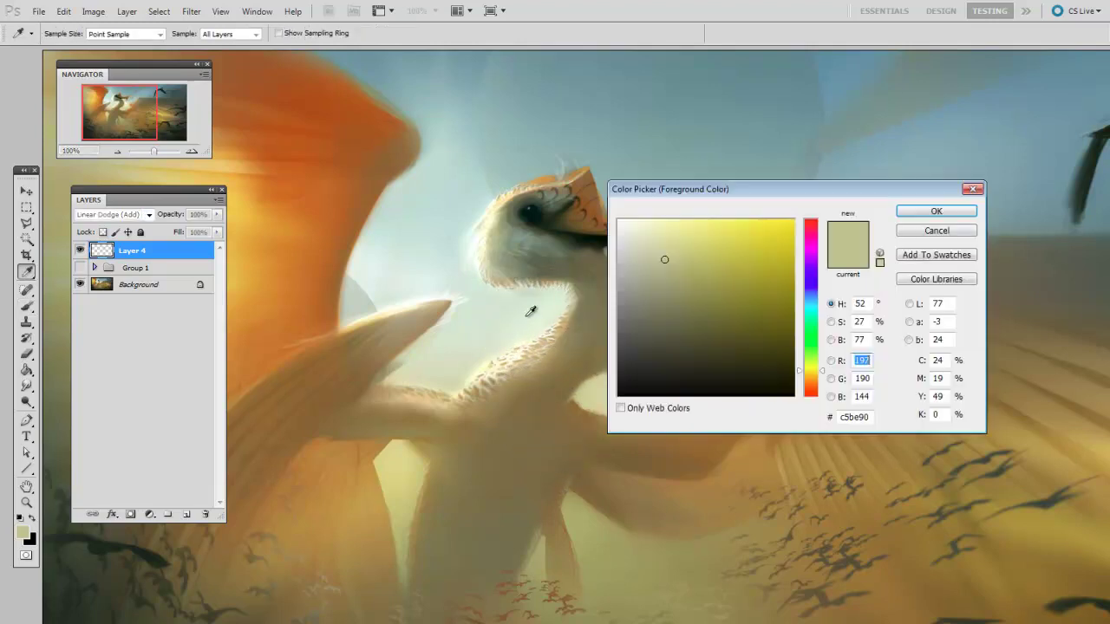
{"action": "mouse_move", "coordinate": [703, 308]}
{"action": "left_mouse_down"}
{"action": "mouse_move", "coordinate": [734, 329]}
{"action": "mouse_move", "coordinate": [741, 320]}
{"action": "mouse_move", "coordinate": [719, 346]}
{"action": "left_mouse_up"}
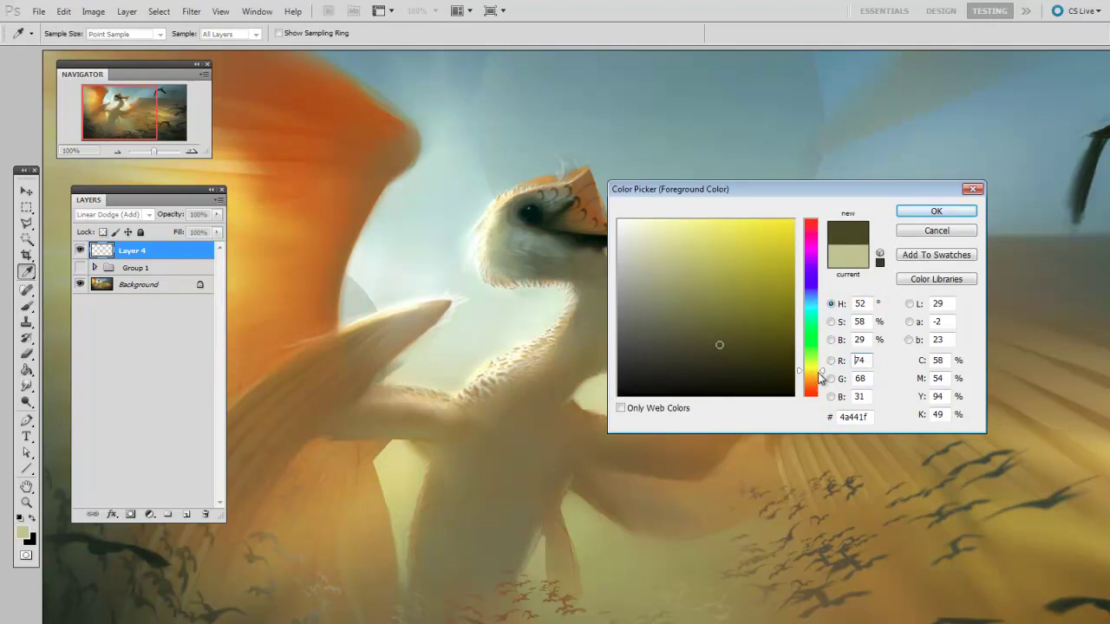
{"action": "left_click_drag", "start_coordinate": [818, 375], "coordinate": [820, 380]}
{"action": "left_click", "coordinate": [698, 354]}
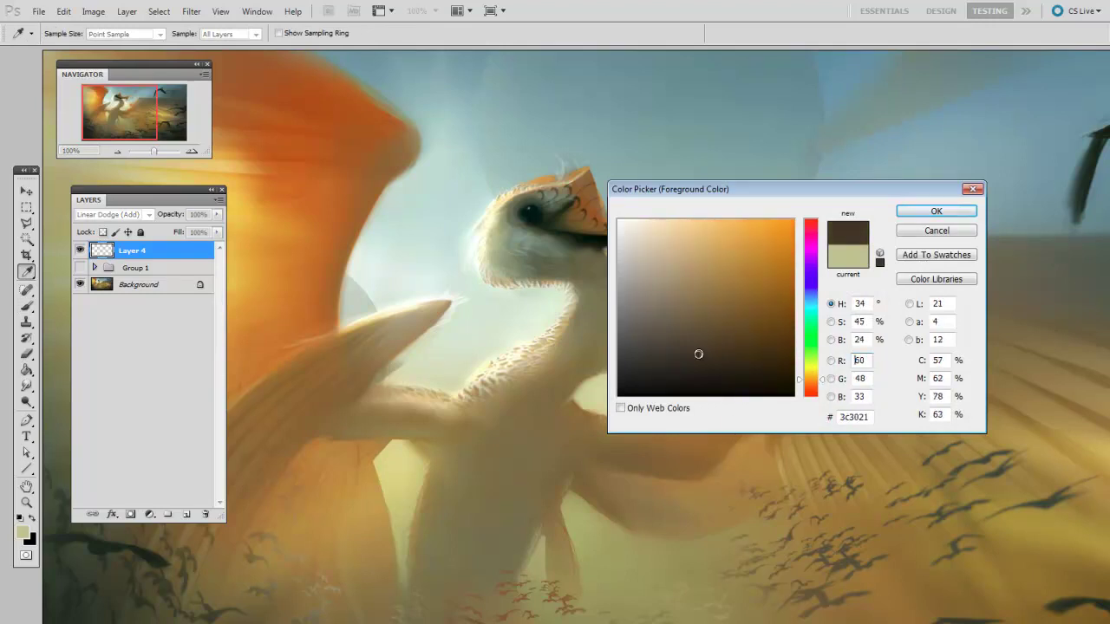
{"action": "left_click_drag", "start_coordinate": [698, 354], "coordinate": [708, 350]}
{"action": "left_click", "coordinate": [713, 349]}
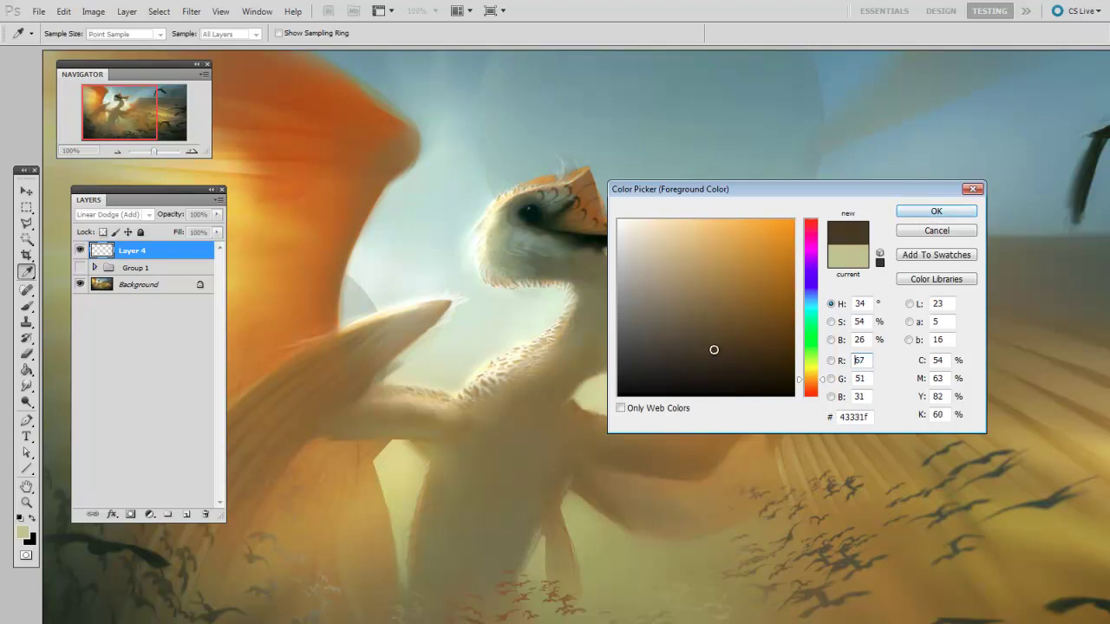
{"action": "left_click", "coordinate": [934, 212]}
Brush a soft glow along both edges of the creature's neck with a soft brush of about 90 px.
{"action": "key", "text": "b"}
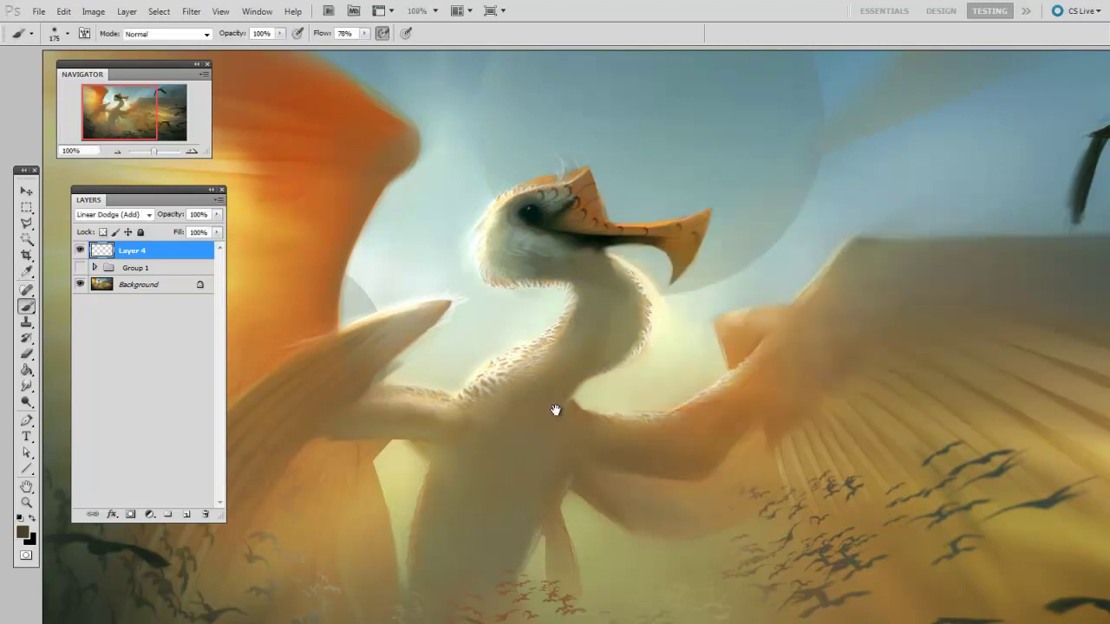
{"action": "left_click_drag", "start_coordinate": [556, 411], "coordinate": [640, 598]}
{"action": "key", "text": "bracketright"}
{"action": "key", "text": "bracketleft"}
{"action": "key", "text": "bracketleft"}
{"action": "key", "text": "bracketleft"}
{"action": "key", "text": "bracketleft"}
{"action": "key", "text": "ctrl+plus"}
{"action": "key", "text": "bracketleft"}
{"action": "key", "text": "bracketleft"}
{"action": "mouse_move", "coordinate": [496, 343]}
{"action": "left_mouse_down"}
{"action": "mouse_move", "coordinate": [636, 339]}
{"action": "mouse_move", "coordinate": [552, 339]}
{"action": "mouse_move", "coordinate": [627, 345]}
{"action": "mouse_move", "coordinate": [533, 462]}
{"action": "mouse_move", "coordinate": [627, 393]}
{"action": "mouse_move", "coordinate": [500, 486]}
{"action": "left_mouse_up"}
{"action": "key", "text": "bracketleft"}
{"action": "key", "text": "bracketleft"}
{"action": "key", "text": "bracketright"}
{"action": "key", "text": "bracketright"}
{"action": "key", "text": "bracketright"}
{"action": "key", "text": "bracketright"}
{"action": "key", "text": "bracketright"}
{"action": "key", "text": "bracketleft"}
{"action": "key", "text": "bracketleft"}
{"action": "key", "text": "bracketleft"}
{"action": "key", "text": "bracketleft"}
{"action": "key", "text": "bracketright"}
{"action": "key", "text": "bracketright"}
{"action": "left_click_drag", "start_coordinate": [637, 552], "coordinate": [738, 478]}
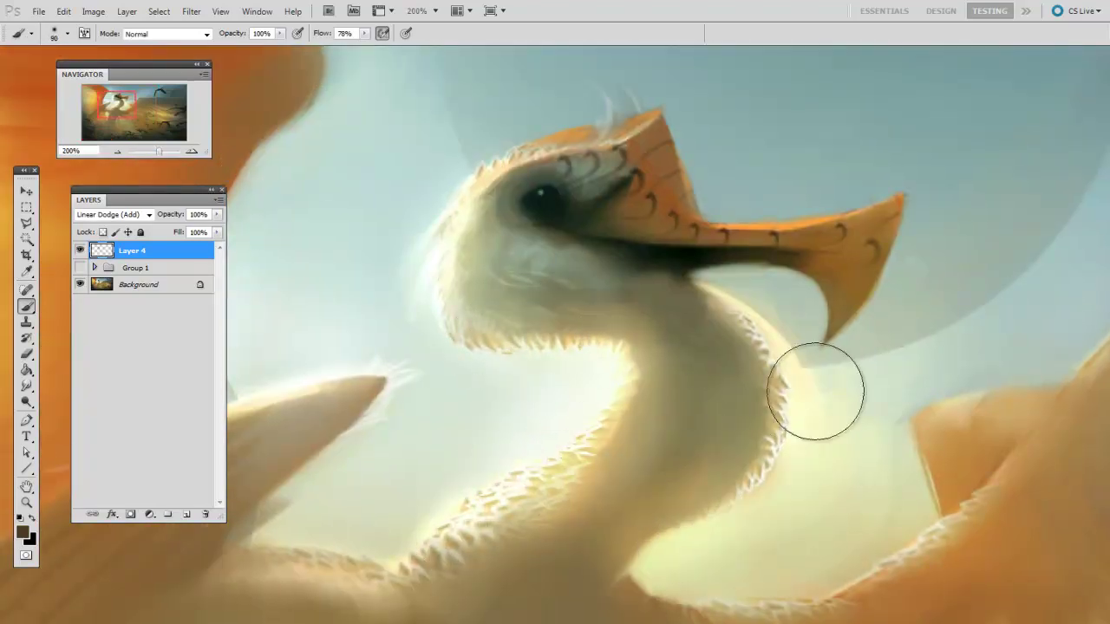
{"action": "mouse_move", "coordinate": [746, 321]}
{"action": "left_mouse_down"}
{"action": "mouse_move", "coordinate": [691, 545]}
{"action": "mouse_move", "coordinate": [758, 418]}
{"action": "left_mouse_up"}
{"action": "left_click_drag", "start_coordinate": [581, 612], "coordinate": [650, 594]}
{"action": "left_click_drag", "start_coordinate": [706, 528], "coordinate": [720, 539]}
{"action": "key", "text": "bracketleft"}
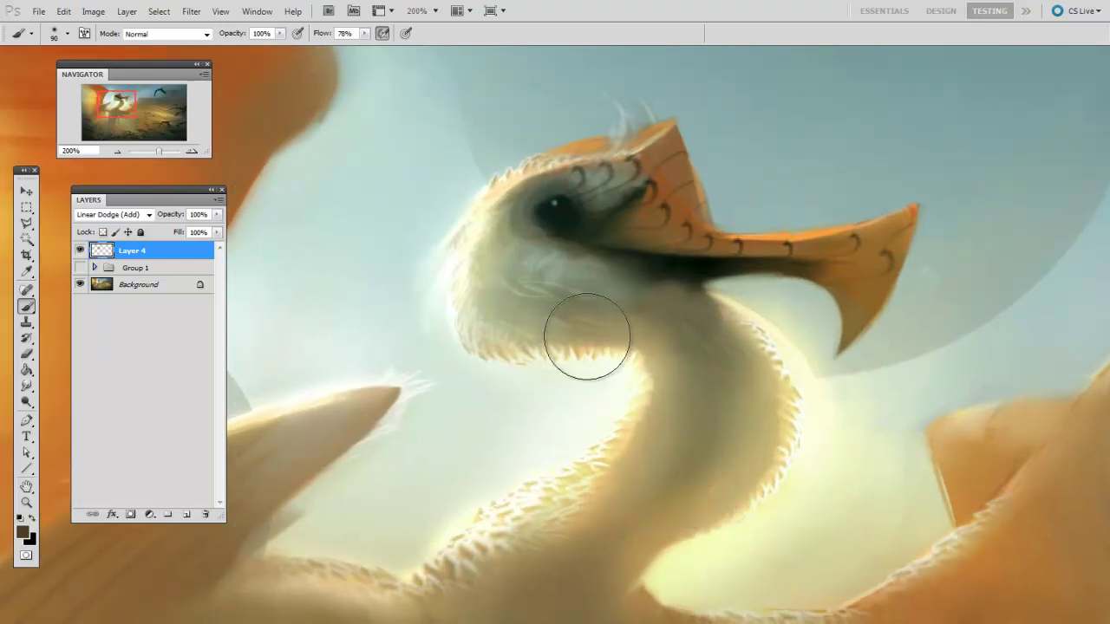
Extend the glow around the chin, the back of the head, the neck's outer edge and the beak.
{"action": "key", "text": "bracketright"}
{"action": "mouse_move", "coordinate": [515, 342]}
{"action": "left_mouse_down"}
{"action": "mouse_move", "coordinate": [429, 290]}
{"action": "mouse_move", "coordinate": [437, 323]}
{"action": "left_mouse_up"}
{"action": "key", "text": "bracketleft"}
{"action": "key", "text": "bracketleft"}
{"action": "left_click_drag", "start_coordinate": [816, 439], "coordinate": [795, 525]}
{"action": "mouse_move", "coordinate": [509, 253]}
{"action": "left_mouse_down"}
{"action": "mouse_move", "coordinate": [588, 206]}
{"action": "mouse_move", "coordinate": [754, 287]}
{"action": "mouse_move", "coordinate": [870, 364]}
{"action": "mouse_move", "coordinate": [846, 425]}
{"action": "left_mouse_up"}
Enlarge the soft brush to 200 px and spread a wide, faint glow around the head and beak.
{"action": "key", "text": "bracketright"}
{"action": "key", "text": "bracketright"}
{"action": "key", "text": "bracketright"}
{"action": "key", "text": "bracketright"}
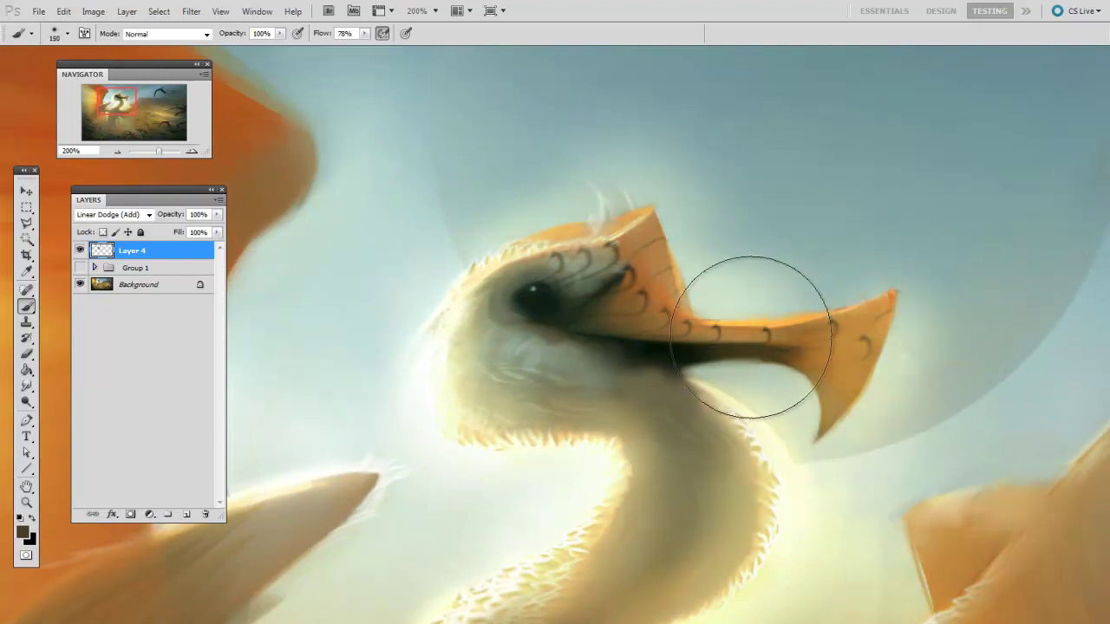
{"action": "key", "text": "bracketright"}
{"action": "key", "text": "bracketright"}
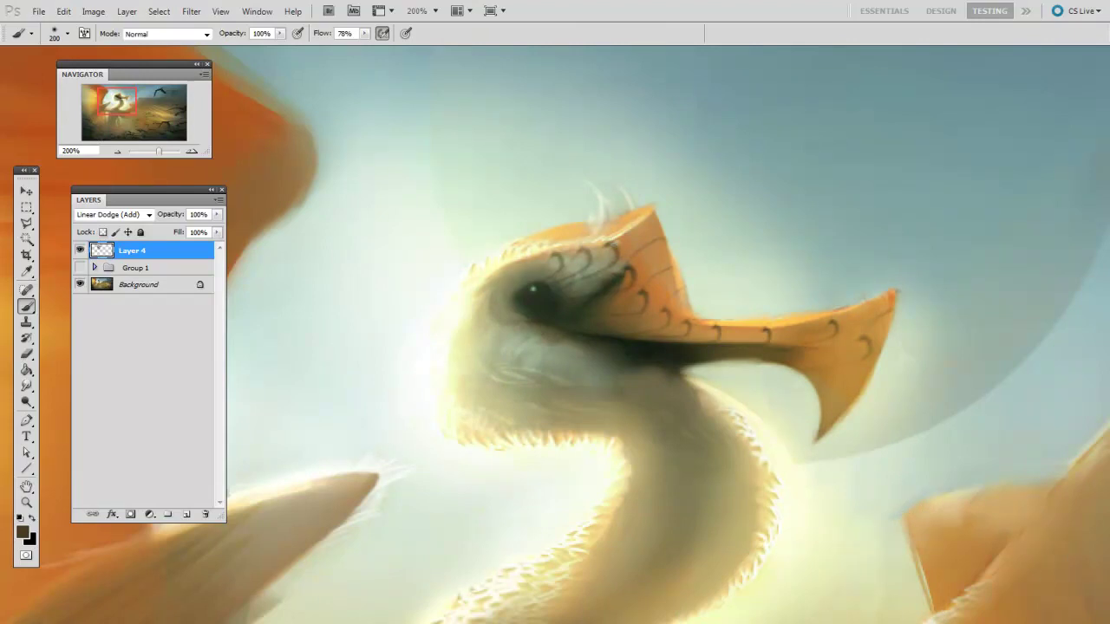
{"action": "left_click_drag", "start_coordinate": [863, 497], "coordinate": [859, 494]}
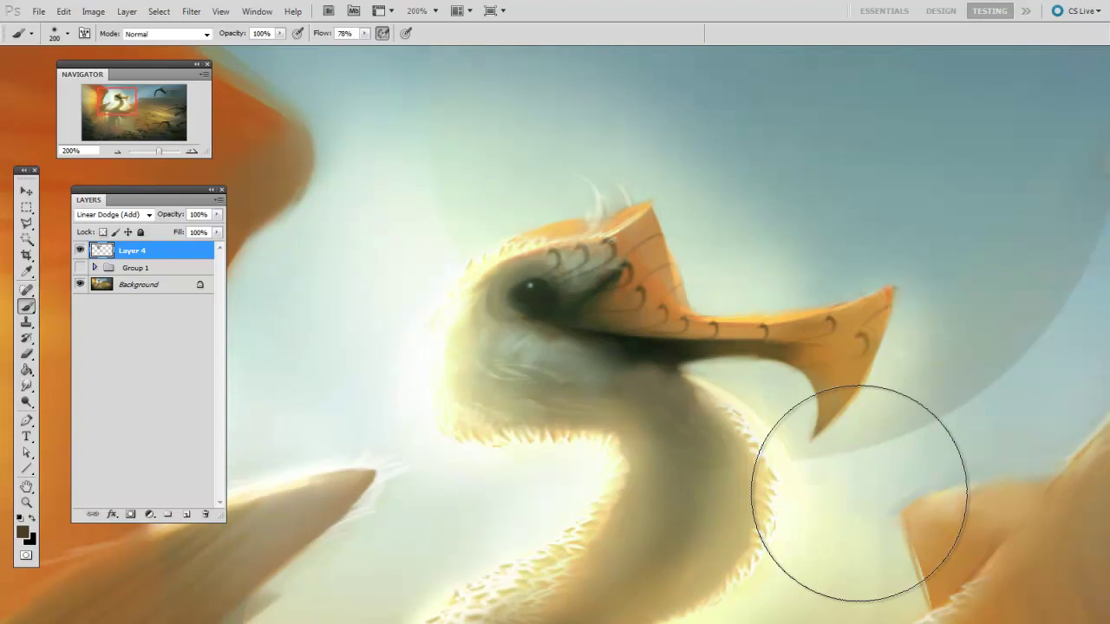
Add another layer in Normal mode above the glow layer and choose the 35 px hard round brush.
{"action": "key", "text": "ctrl+shift+alt+n"}
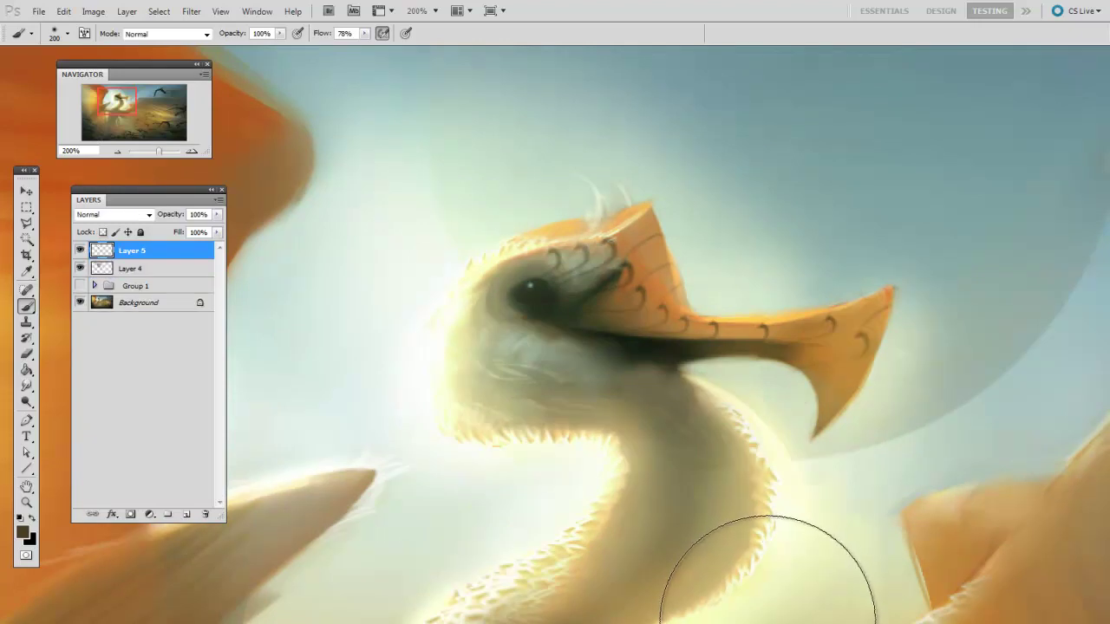
{"action": "left_click", "coordinate": [148, 214]}
{"action": "left_click", "coordinate": [148, 228]}
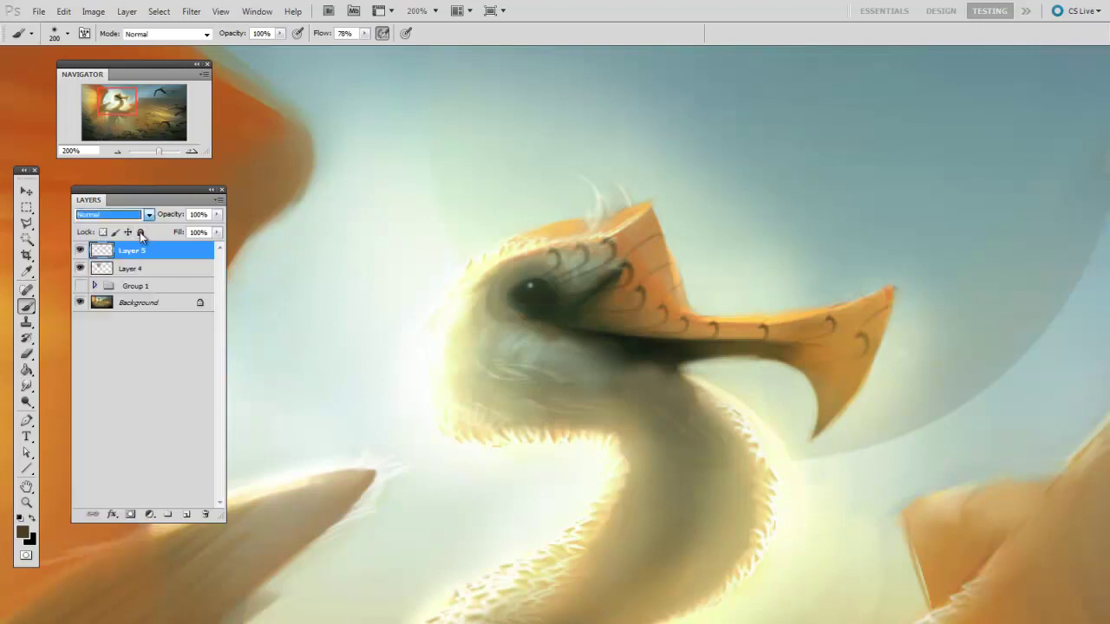
{"action": "right_click", "coordinate": [579, 399]}
{"action": "left_click", "coordinate": [871, 479]}
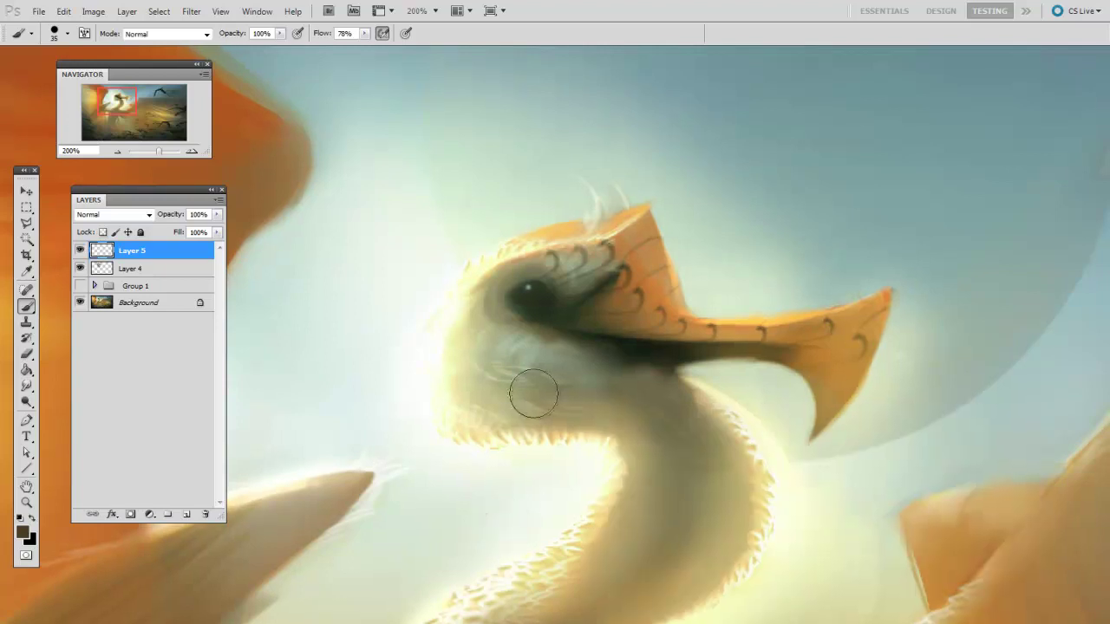
Paint over the feather marks on the creature's cheek with colours sampled from the head, adjusting the brush between 15 and 40 px.
{"action": "left_click", "coordinate": [497, 318], "text": "alt"}
{"action": "key", "text": "bracketright"}
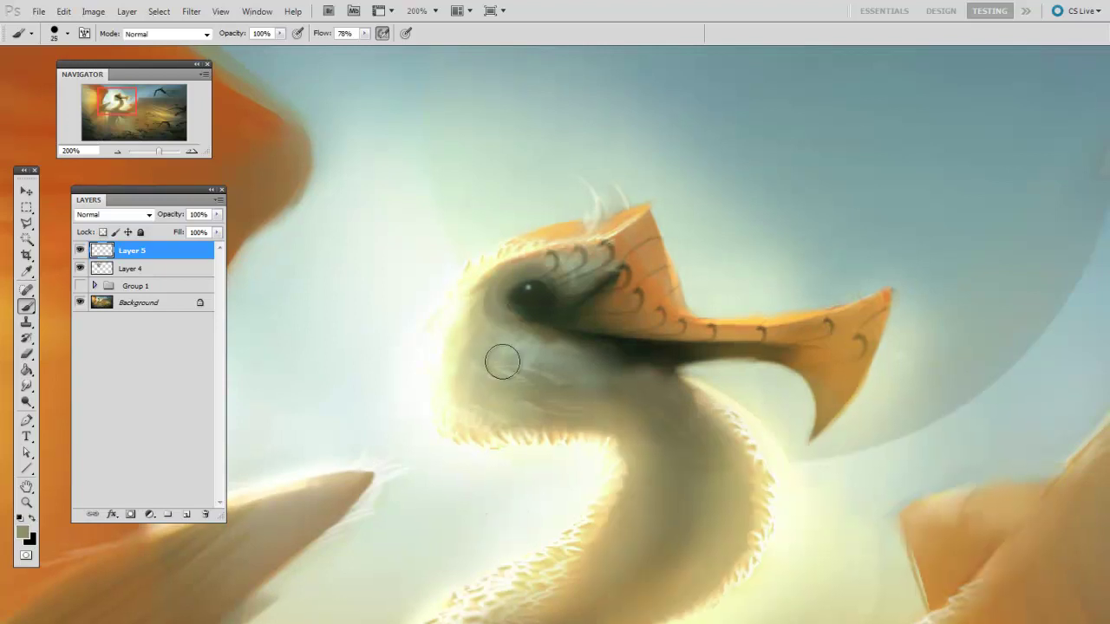
{"action": "left_click", "coordinate": [445, 384], "text": "alt"}
{"action": "key", "text": "bracketleft"}
{"action": "key", "text": "bracketleft"}
{"action": "key", "text": "bracketleft"}
{"action": "key", "text": "bracketleft"}
{"action": "key", "text": "bracketleft"}
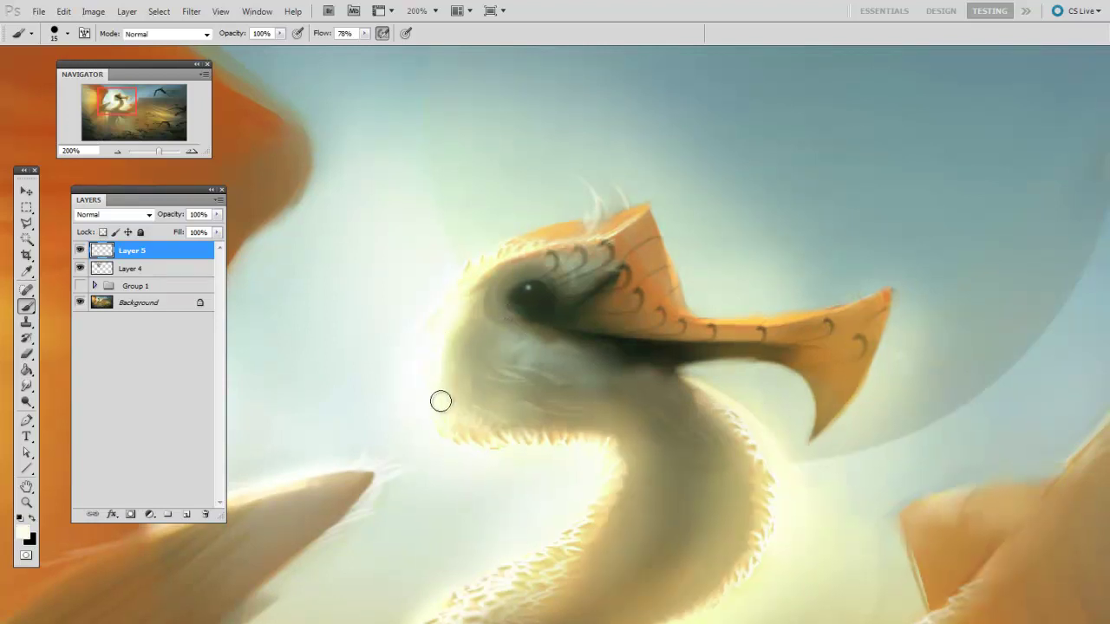
{"action": "left_click", "coordinate": [477, 371], "text": "alt"}
{"action": "key", "text": "bracketright"}
{"action": "key", "text": "bracketright"}
{"action": "key", "text": "bracketright"}
{"action": "mouse_move", "coordinate": [515, 393]}
{"action": "left_mouse_down"}
{"action": "mouse_move", "coordinate": [505, 340]}
{"action": "mouse_move", "coordinate": [529, 382]}
{"action": "left_mouse_up"}
{"action": "left_click", "coordinate": [512, 334], "text": "alt"}
{"action": "key", "text": "bracketright"}
{"action": "key", "text": "bracketright"}
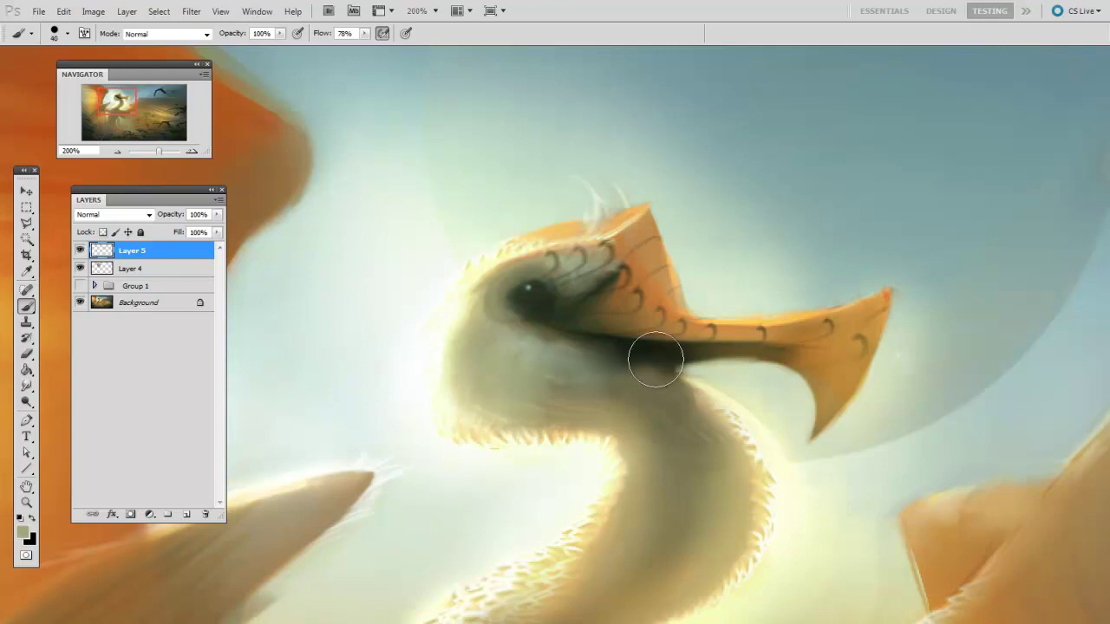
Sample the grey-green below the beak and smooth the lower cheek with a 50 px brush.
{"action": "left_click", "coordinate": [579, 367], "text": "alt"}
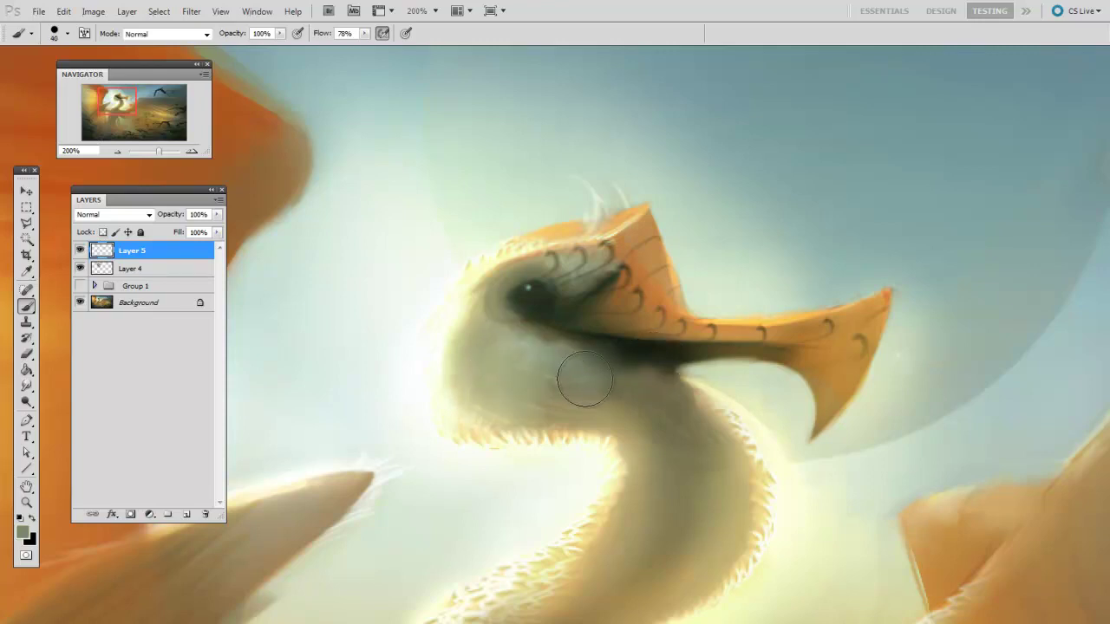
{"action": "key", "text": "bracketright"}
{"action": "key", "text": "bracketright"}
{"action": "mouse_move", "coordinate": [580, 403]}
{"action": "left_mouse_down"}
{"action": "mouse_move", "coordinate": [570, 404]}
{"action": "mouse_move", "coordinate": [560, 375]}
{"action": "mouse_move", "coordinate": [501, 401]}
{"action": "left_mouse_up"}
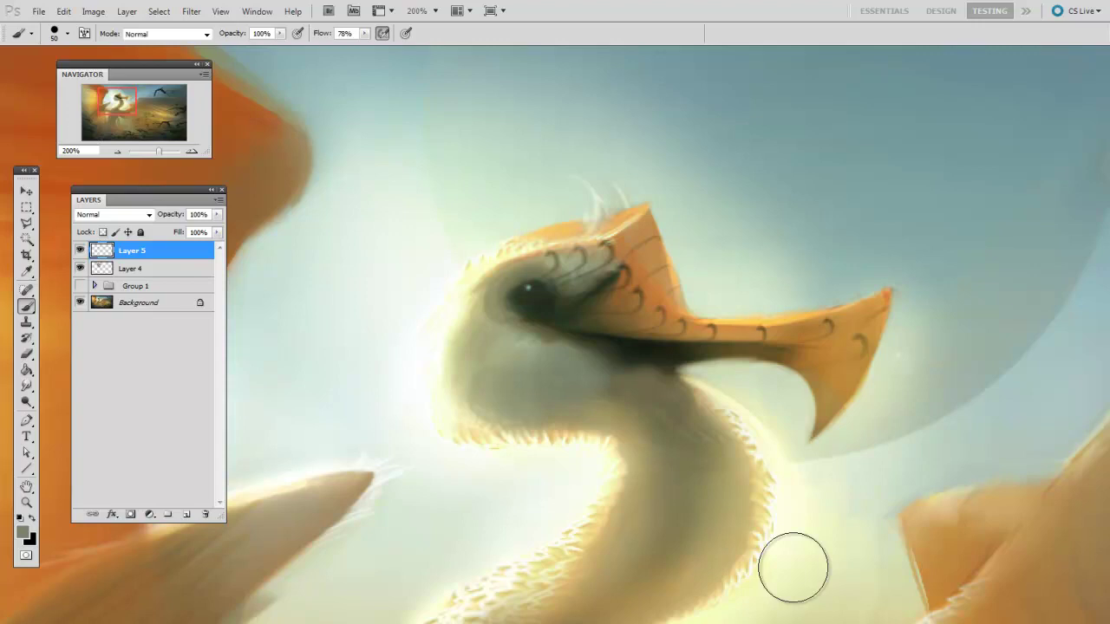
{"action": "key", "text": "ctrl+minus"}
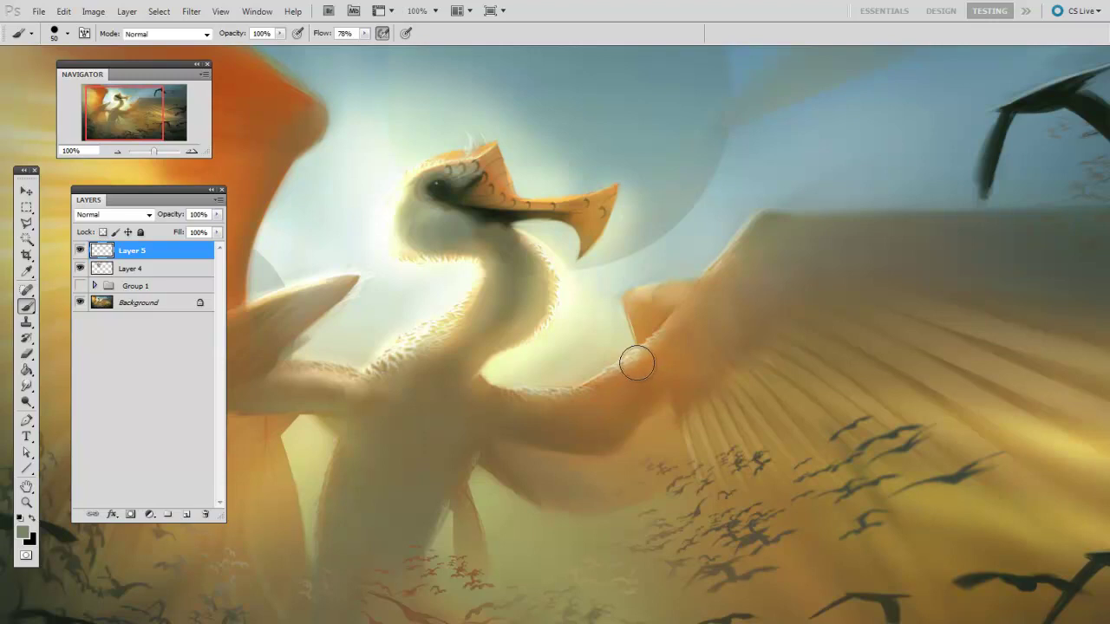
{"action": "left_click_drag", "start_coordinate": [637, 363], "coordinate": [647, 341]}
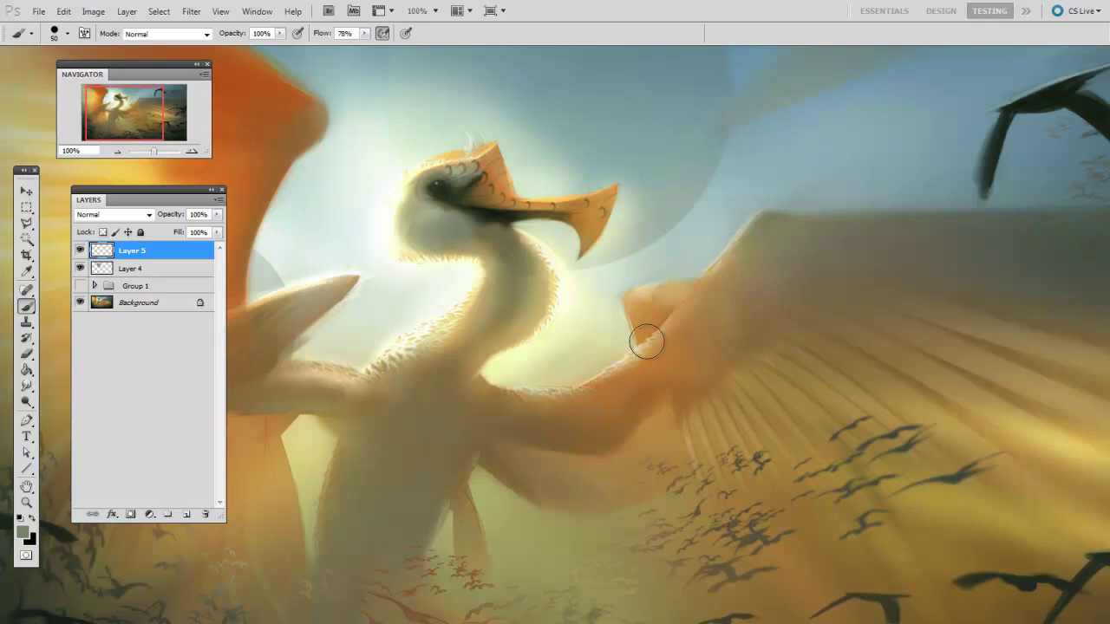